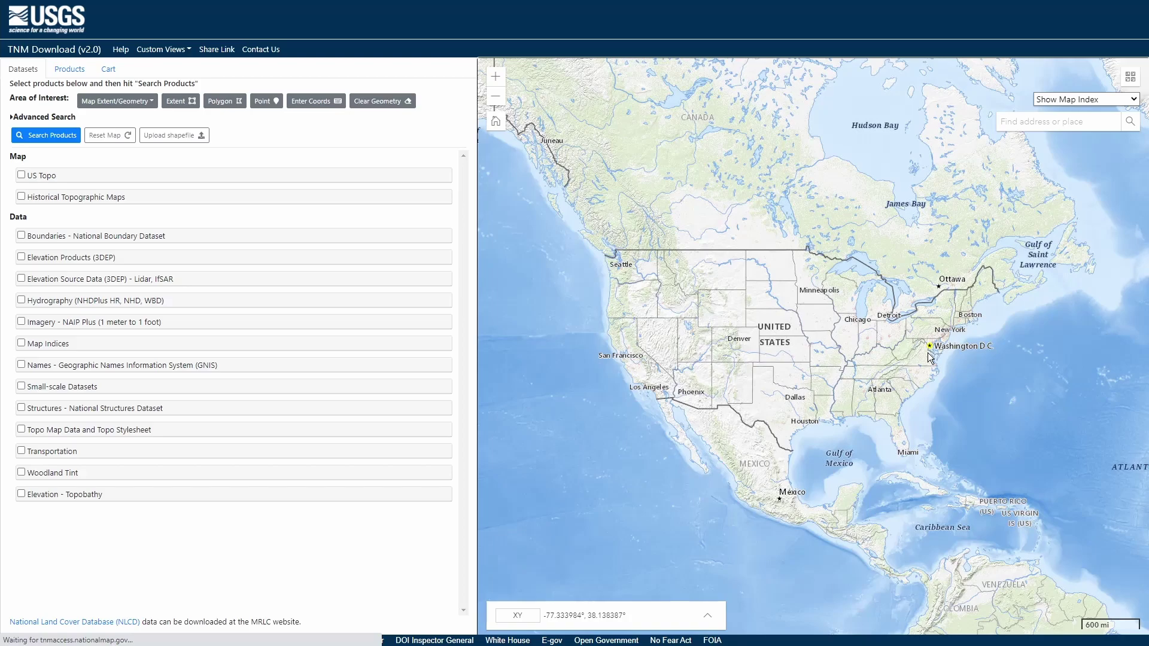
Zoom the map to Mount St. Helens and draw a rectangular Extent around the volcano.
left_click_drag(637, 278, 762, 346)
scroll(755, 353, "up", 5)
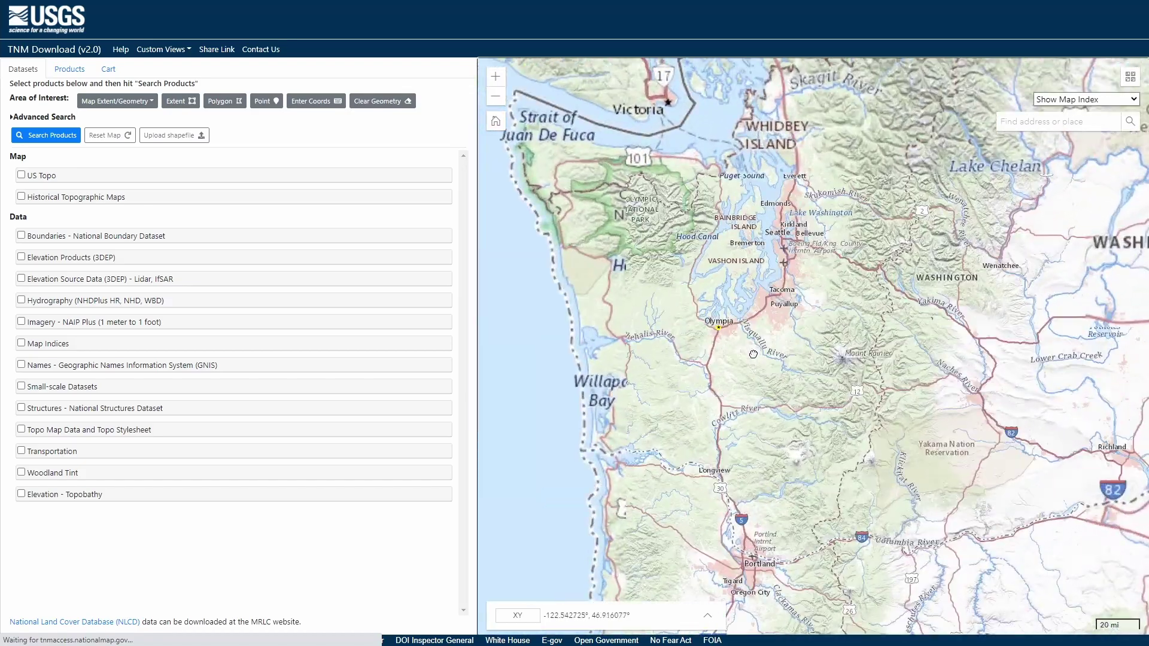
scroll(753, 354, "up", 1)
left_click_drag(748, 455, 729, 382)
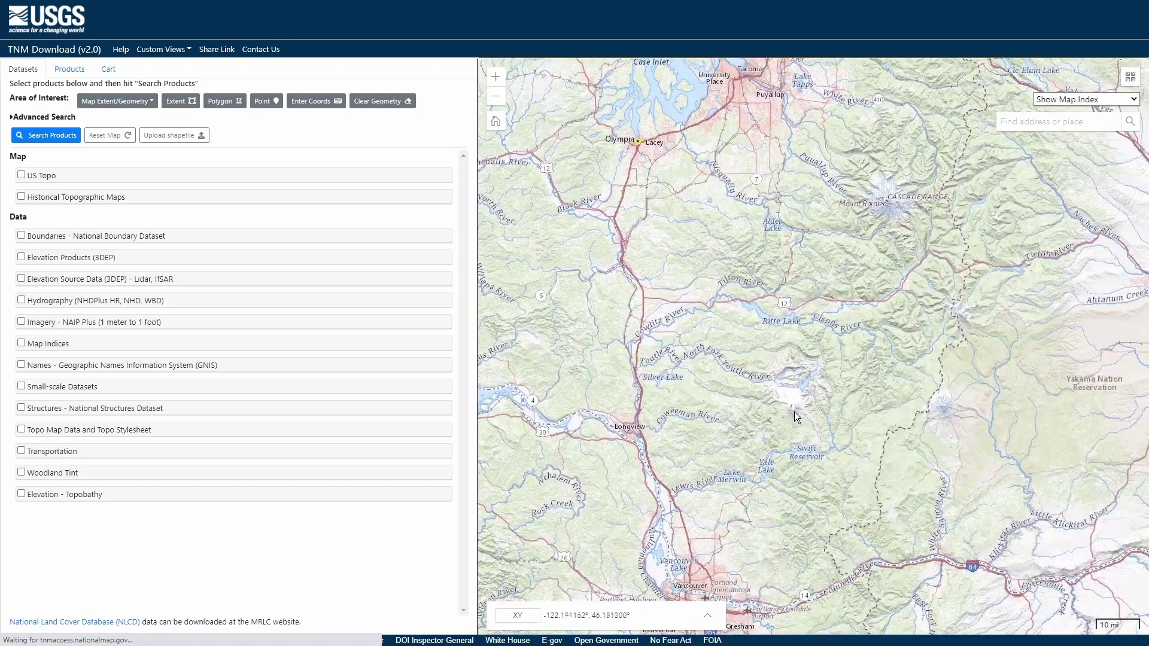
scroll(795, 412, "up", 1)
scroll(793, 419, "up", 2)
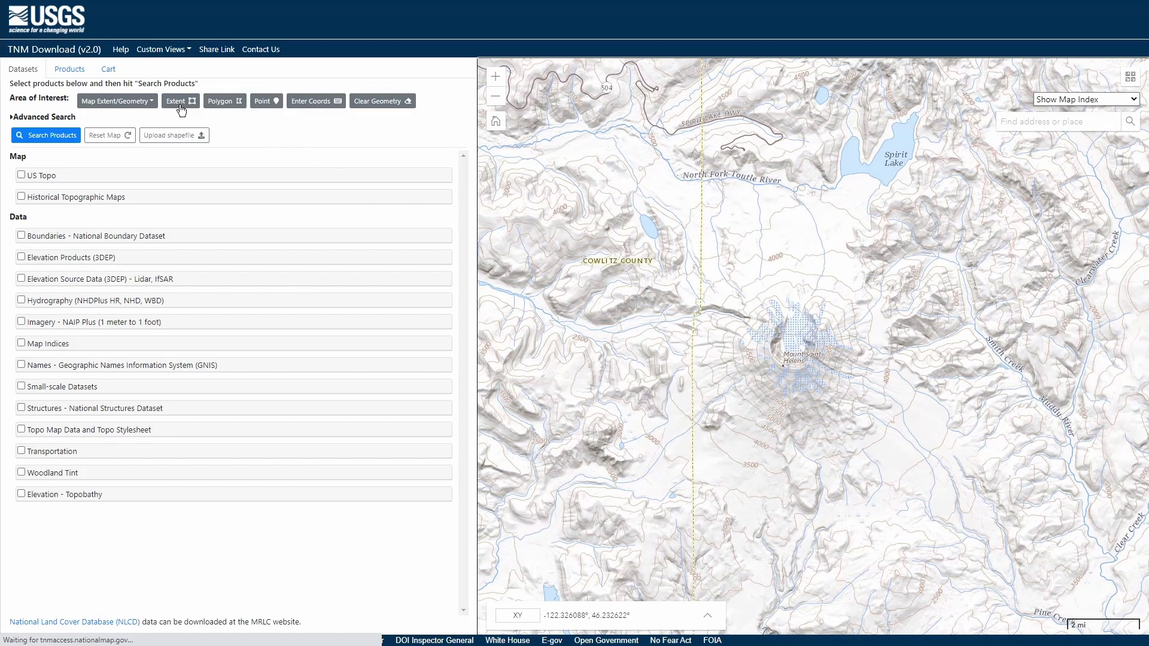
left_click(182, 106)
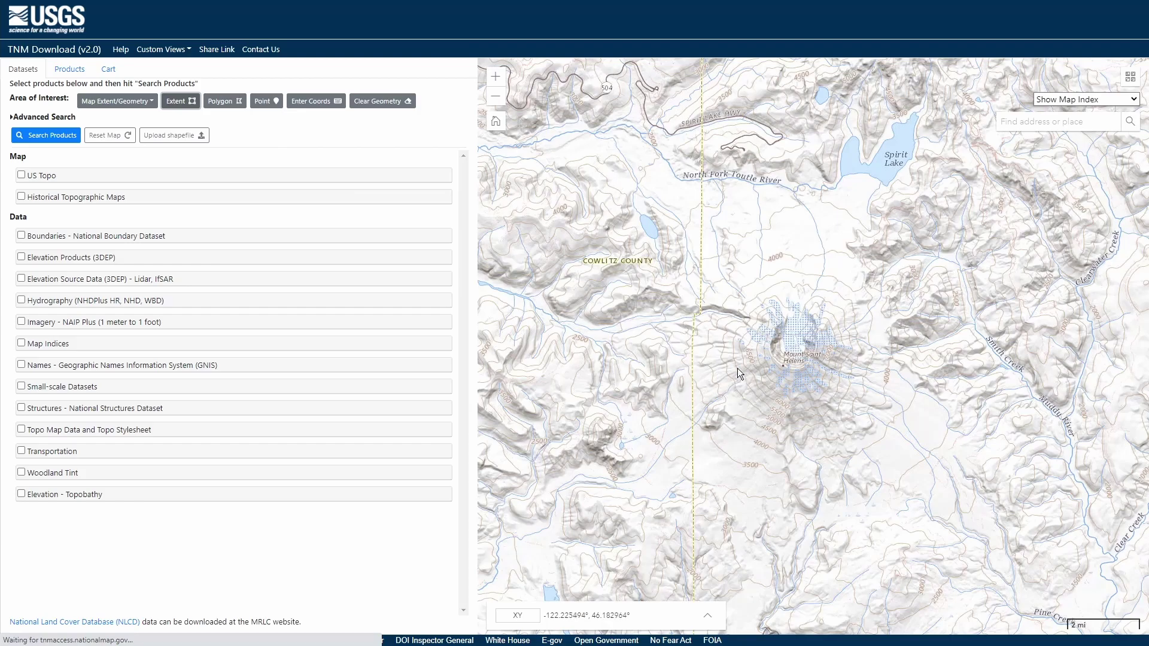
left_click_drag(681, 259, 910, 461)
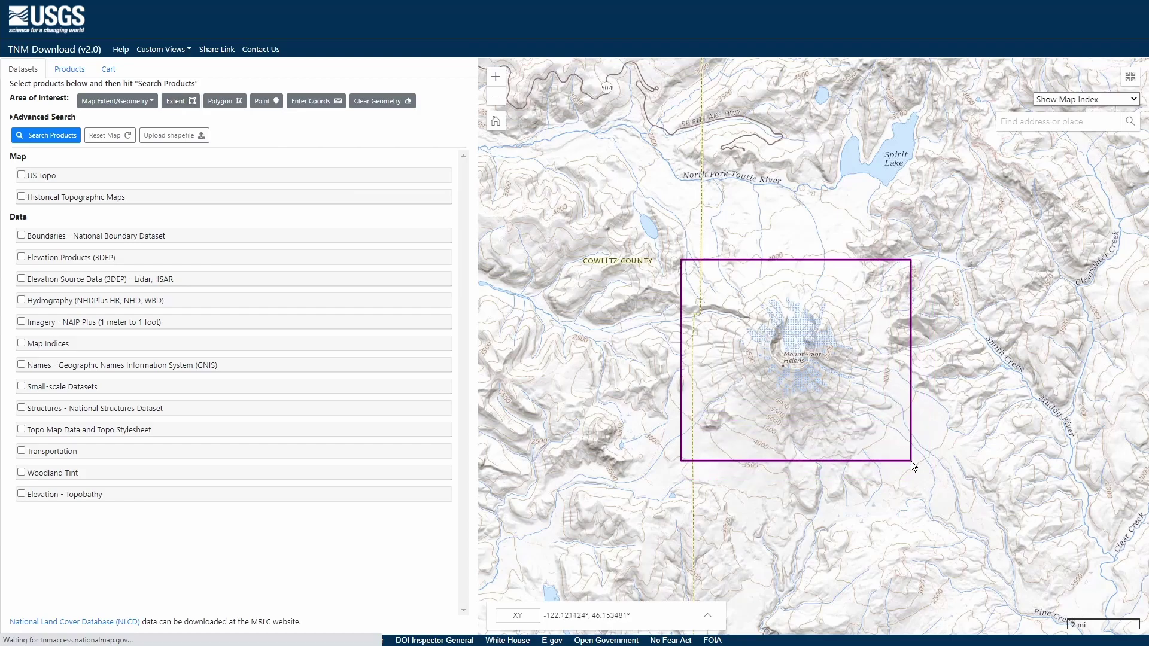
Search Elevation Products (3DEP) with all subcategories and review the two 1 x 1 degree GeoTIFF tiles.
left_click(21, 257)
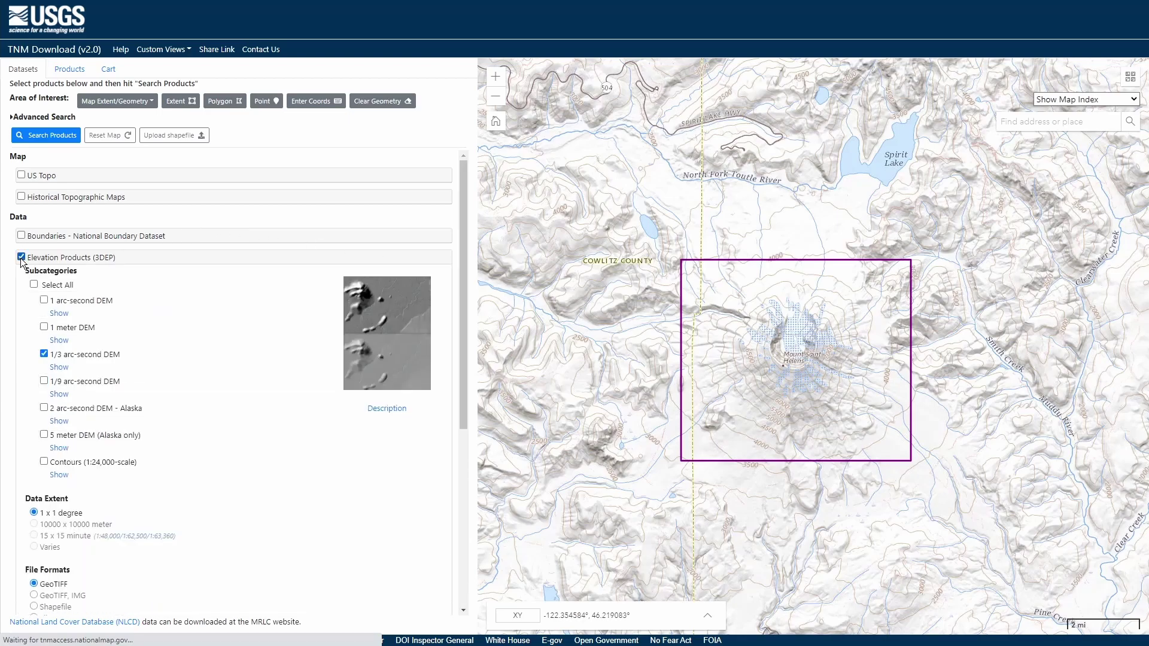
left_click(35, 285)
left_click(60, 140)
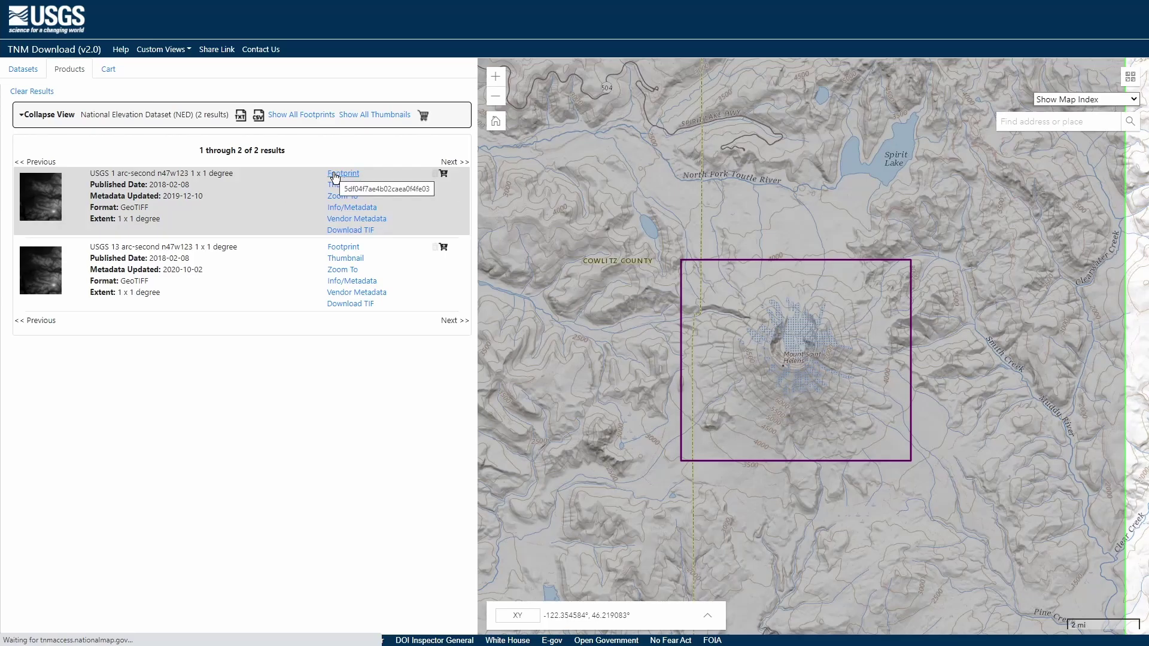
scroll(628, 311, "down", 3)
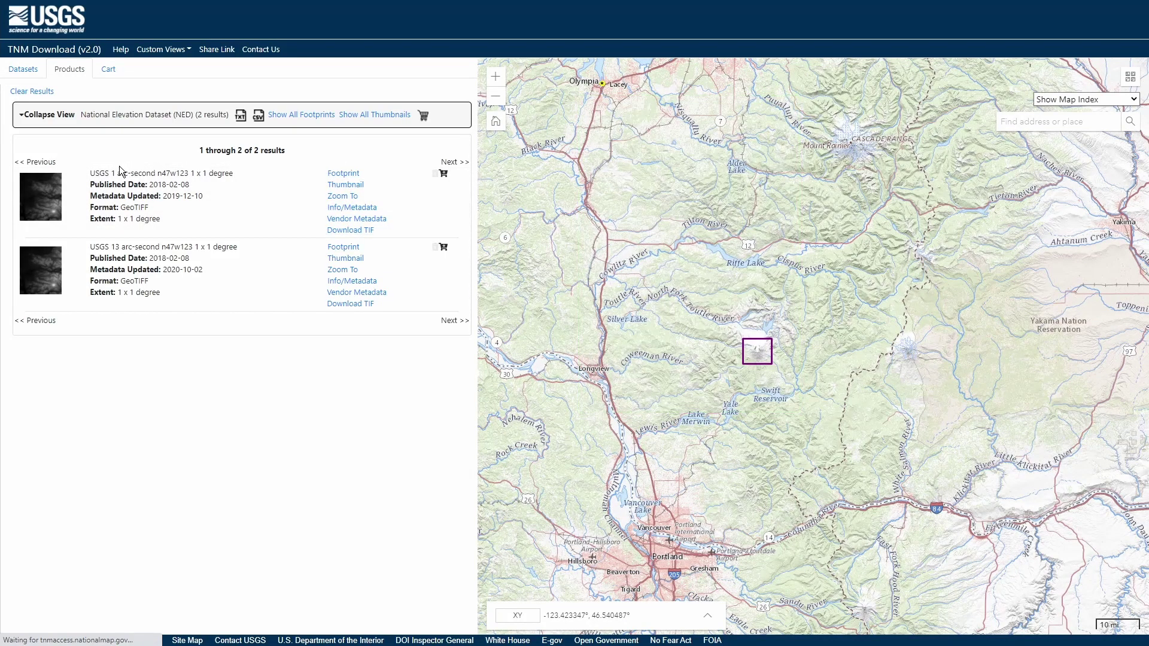
left_click_drag(111, 173, 155, 172)
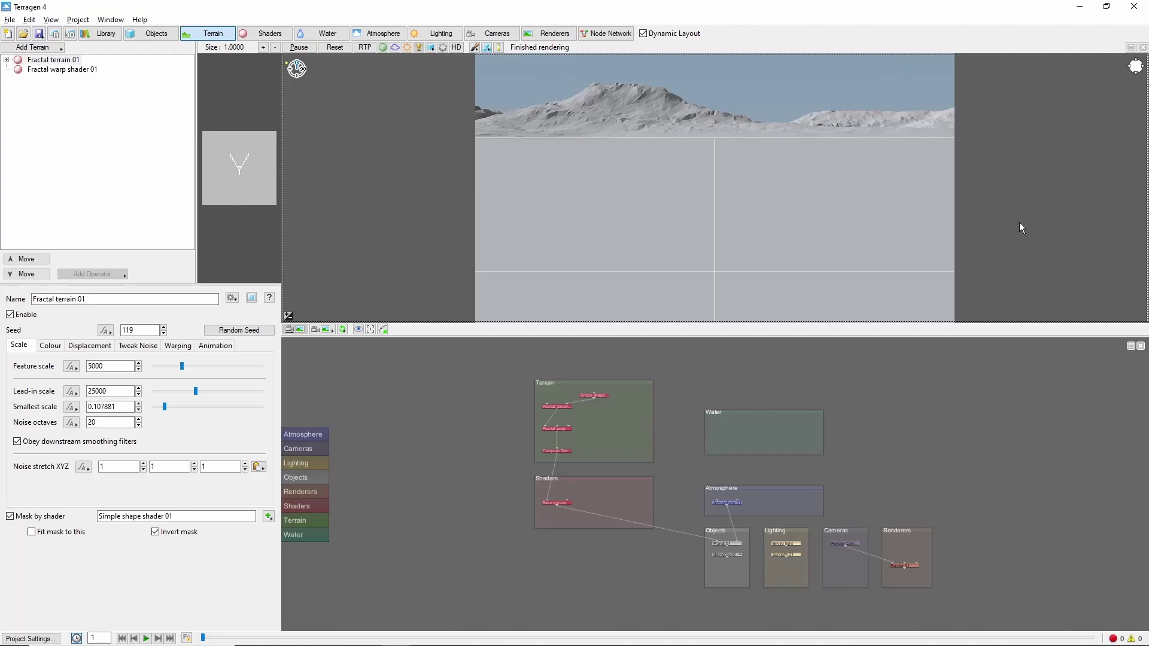
Add a Heightfield (load DEM) terrain from dem_2017.tif in the HelensDEM folder.
left_click(208, 35)
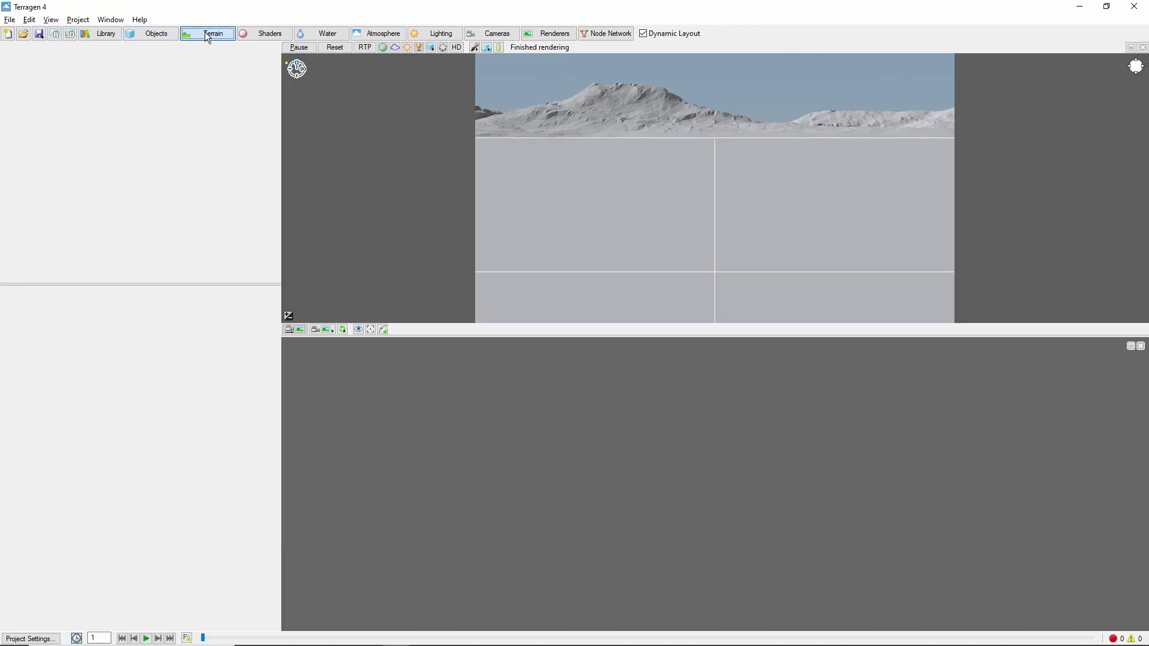
left_click(52, 49)
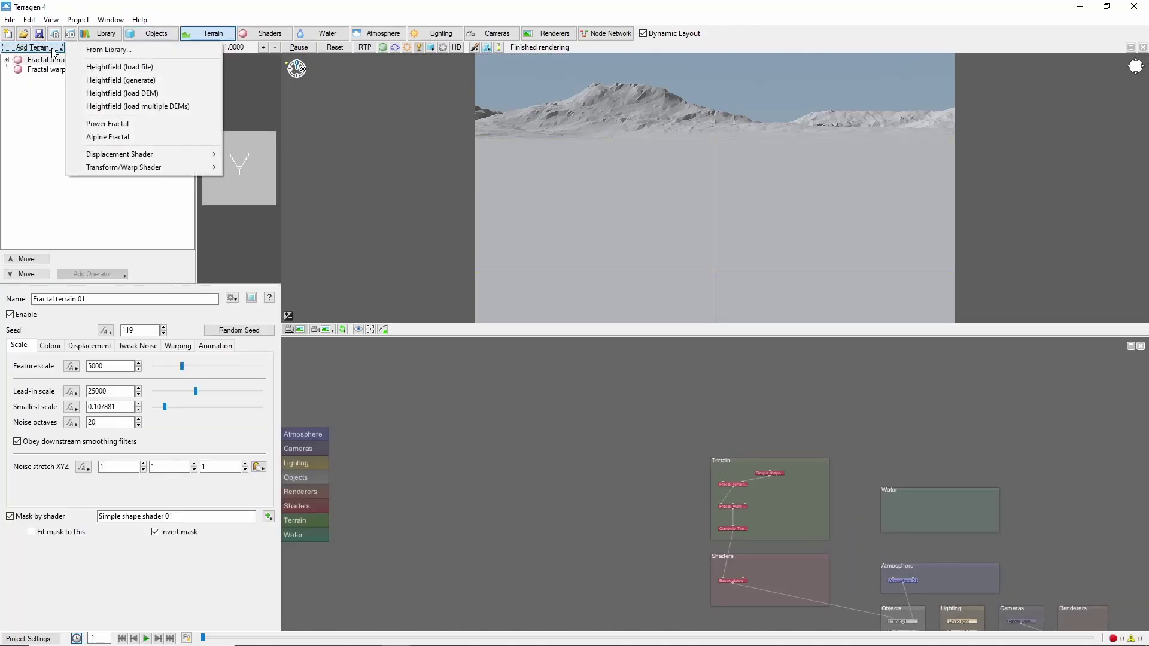
left_click(160, 93)
left_click(174, 112)
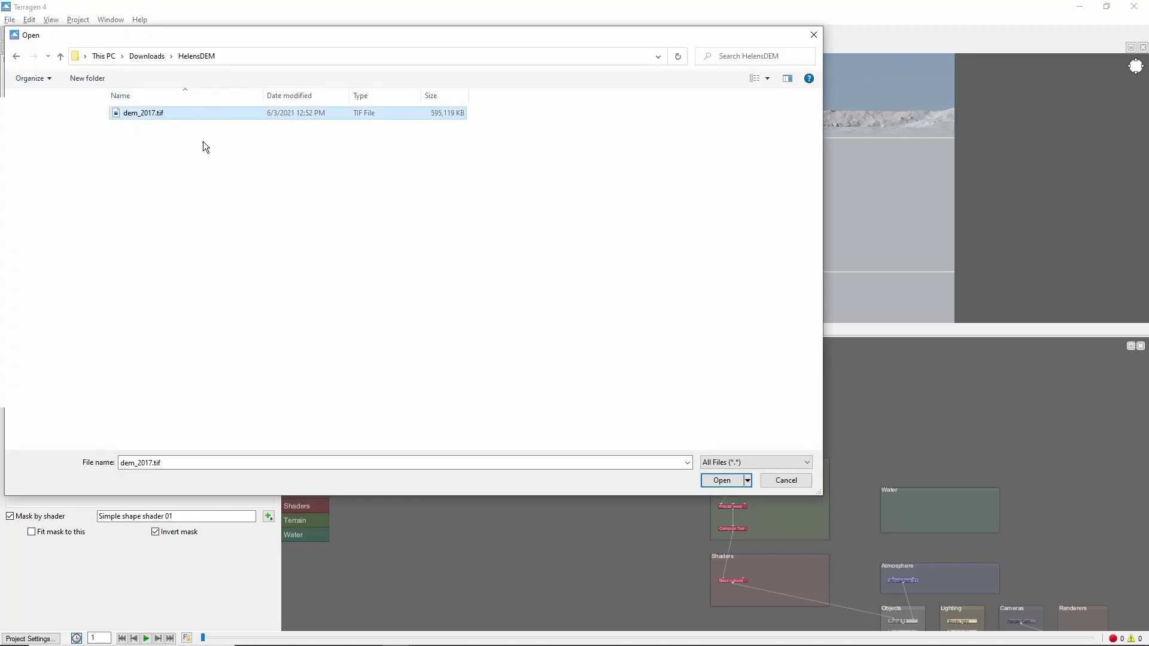
left_click(721, 480)
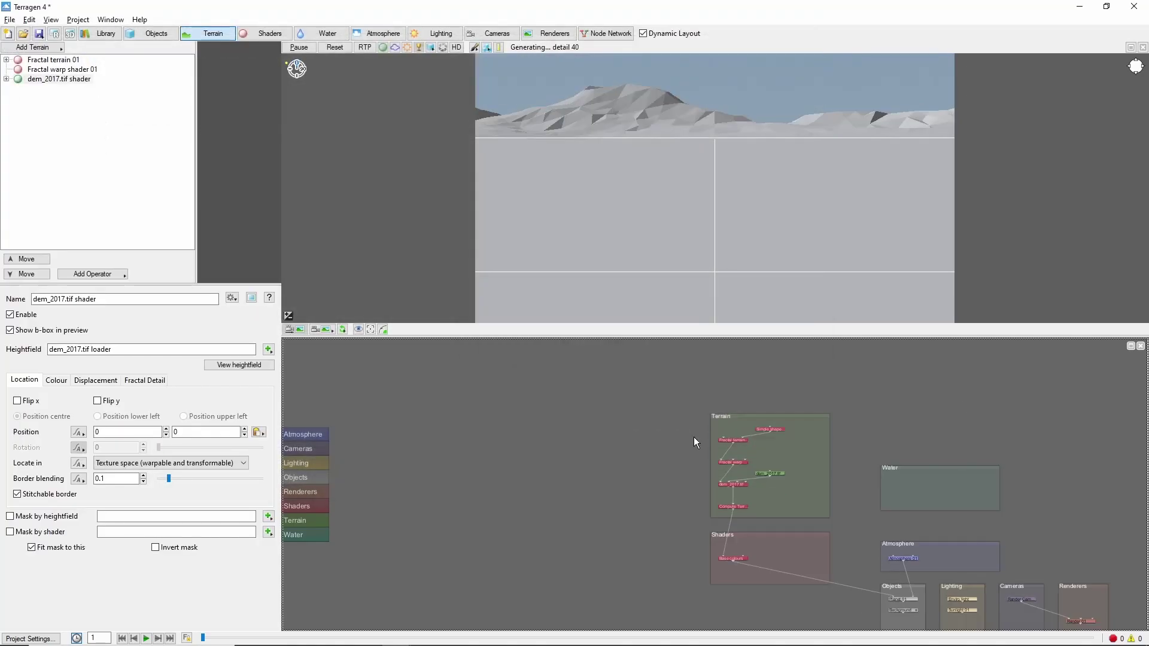
scroll(840, 465, "up", 3)
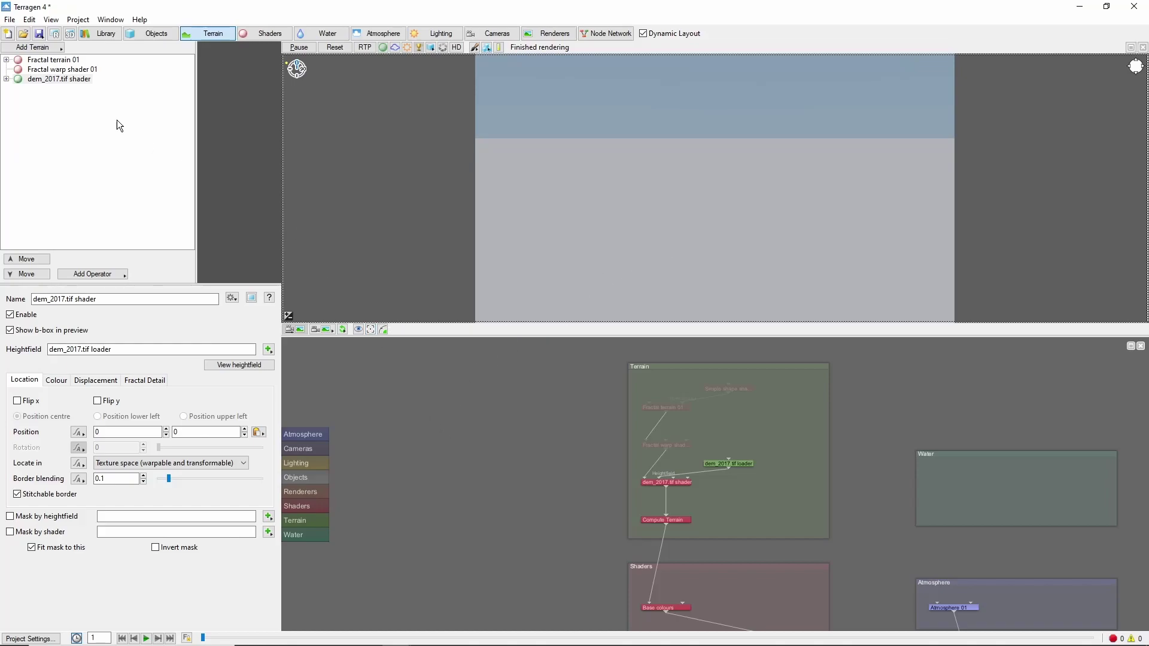
Copy the DEM loader's NW corner into Planet 01's apex lat/long (46.3456, -122.301).
double_click(14, 81)
left_click(67, 90)
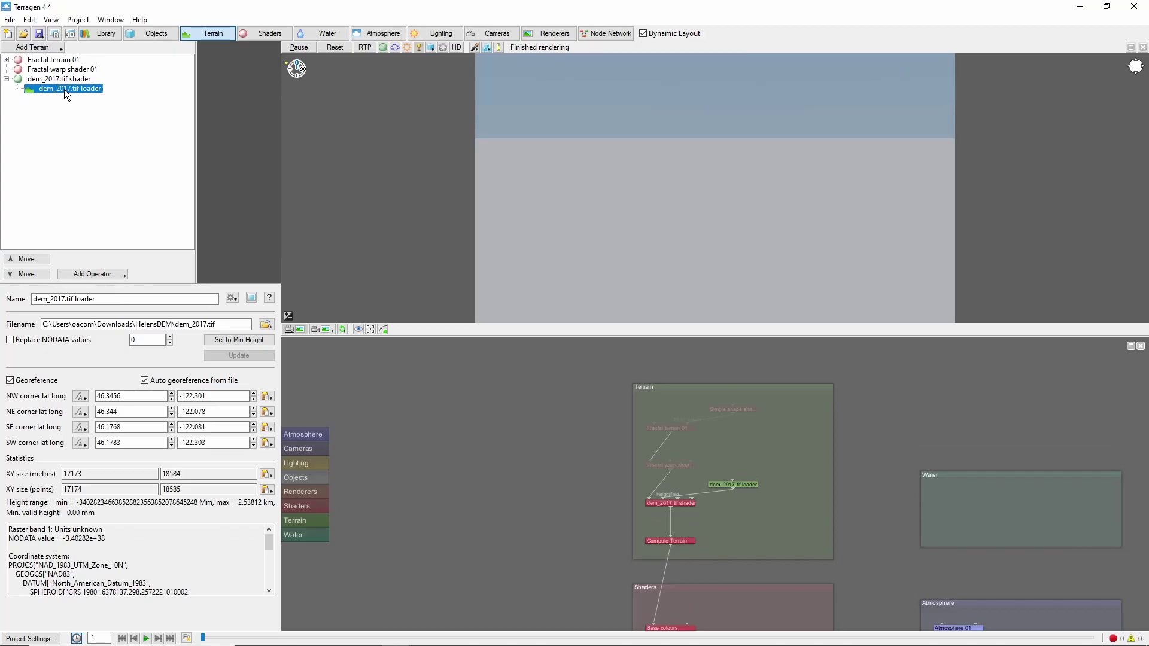
left_click(267, 396)
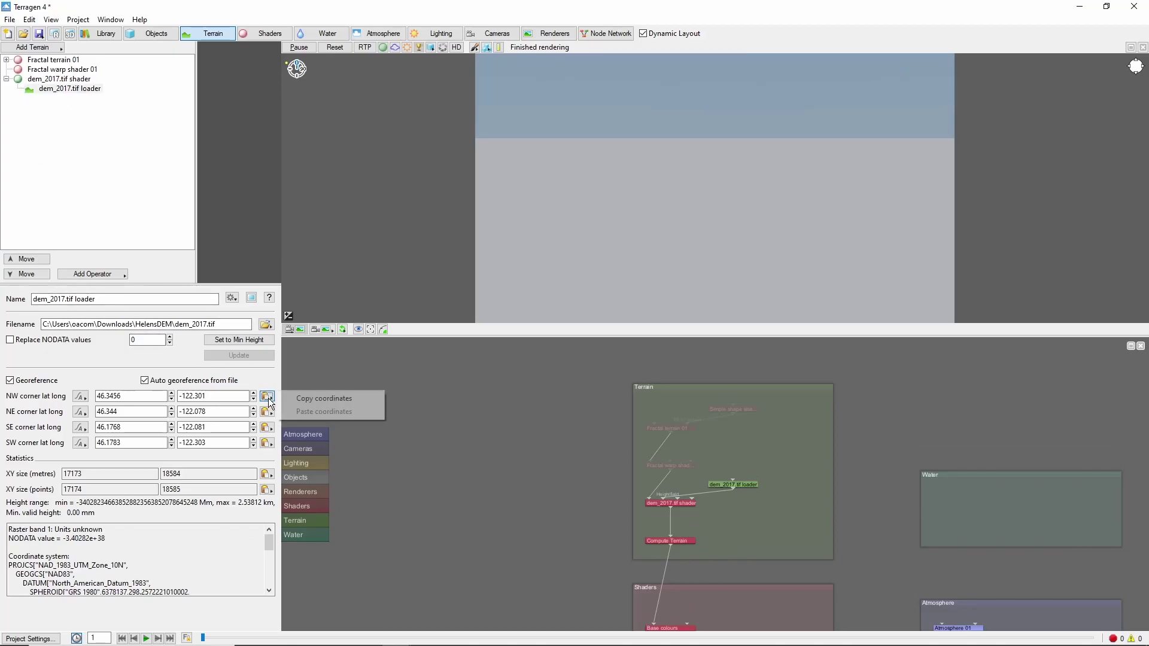
left_click(299, 399)
left_click(155, 35)
left_click(47, 71)
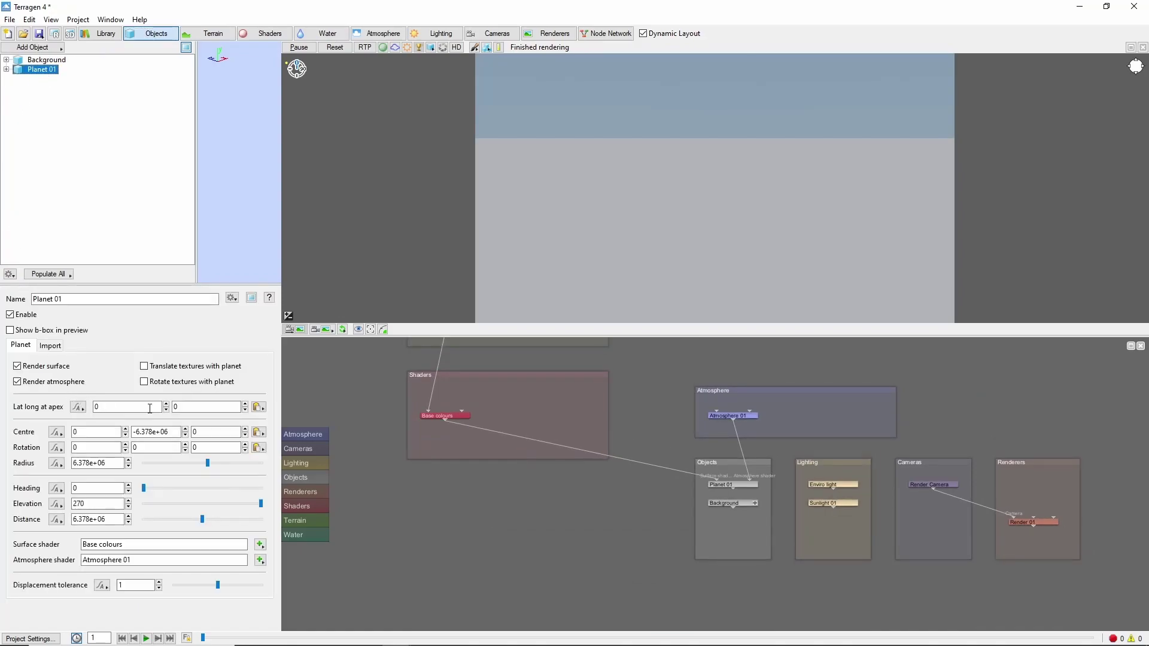
left_click(259, 407)
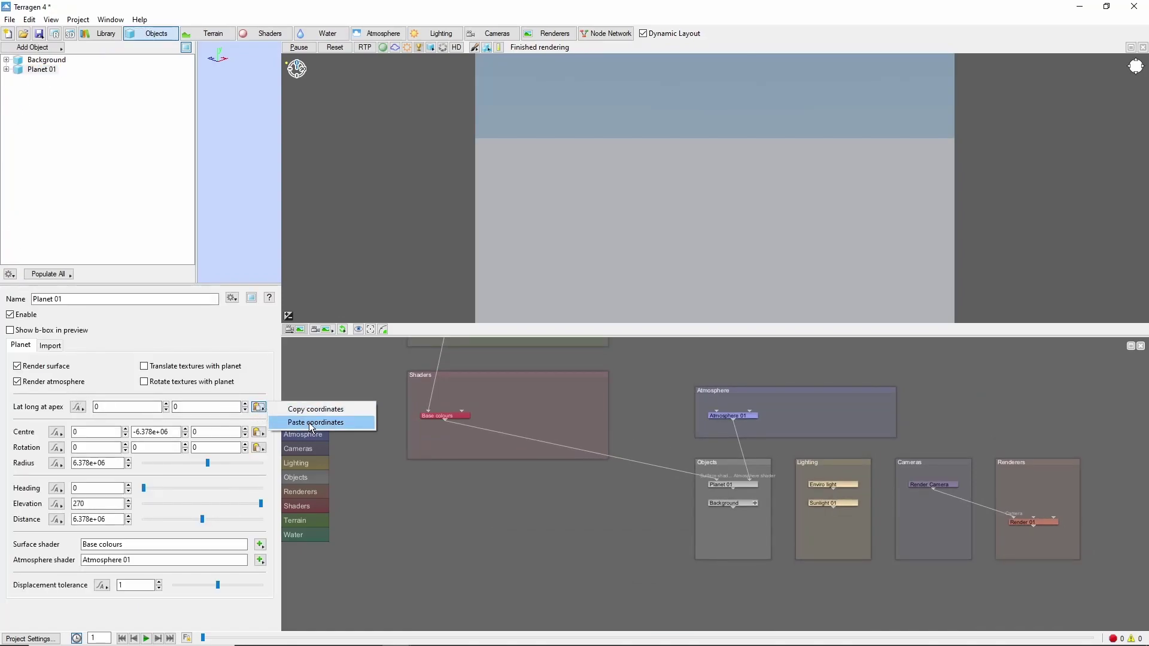
left_click(309, 422)
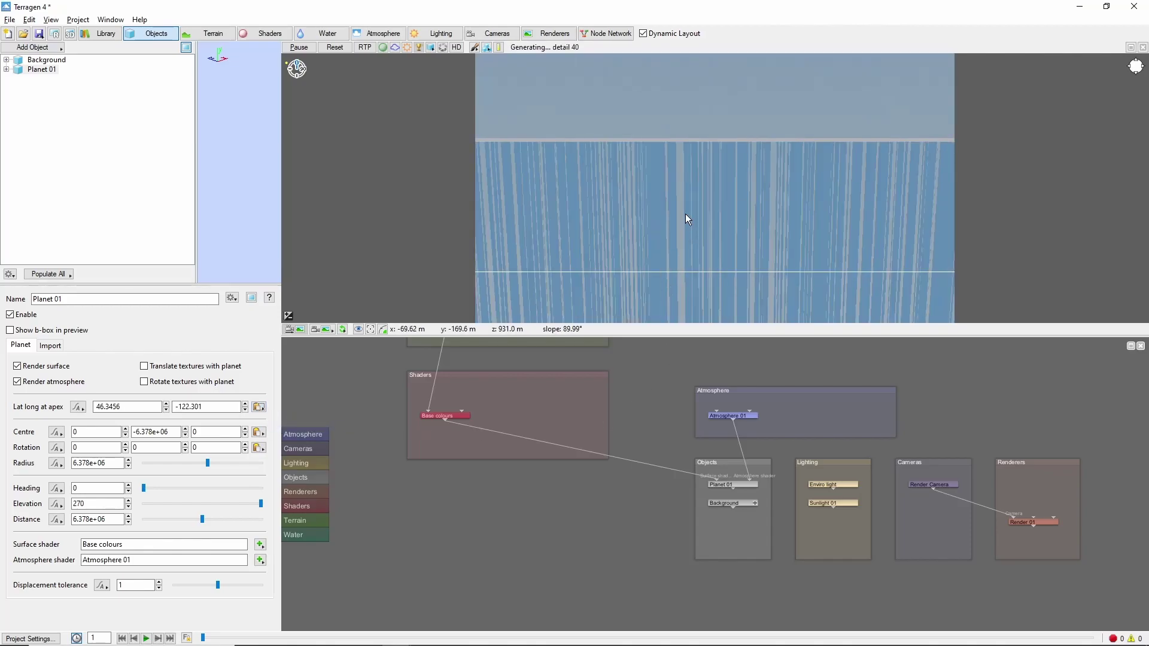
Reframe the 3D preview to show the whole Mount St. Helens terrain.
key("alt")
right_click(686, 224)
left_click(736, 222)
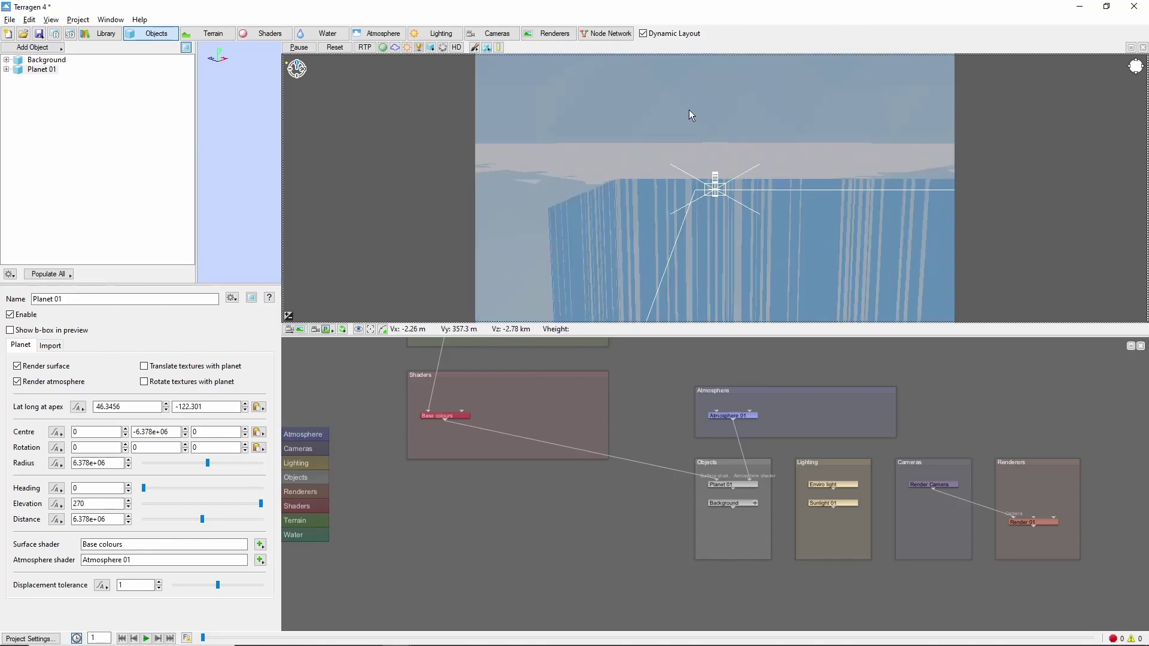
left_click_drag(805, 271, 731, 245)
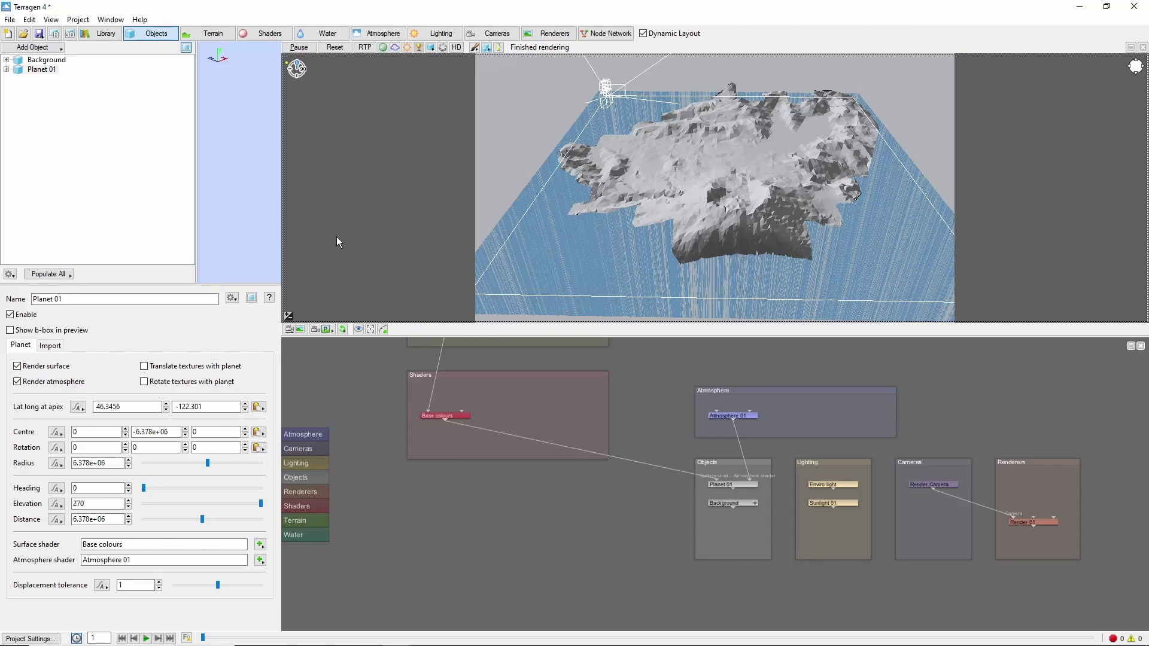
On the dem_2017.tif loader, replace NODATA values with the minimum height.
left_click(212, 33)
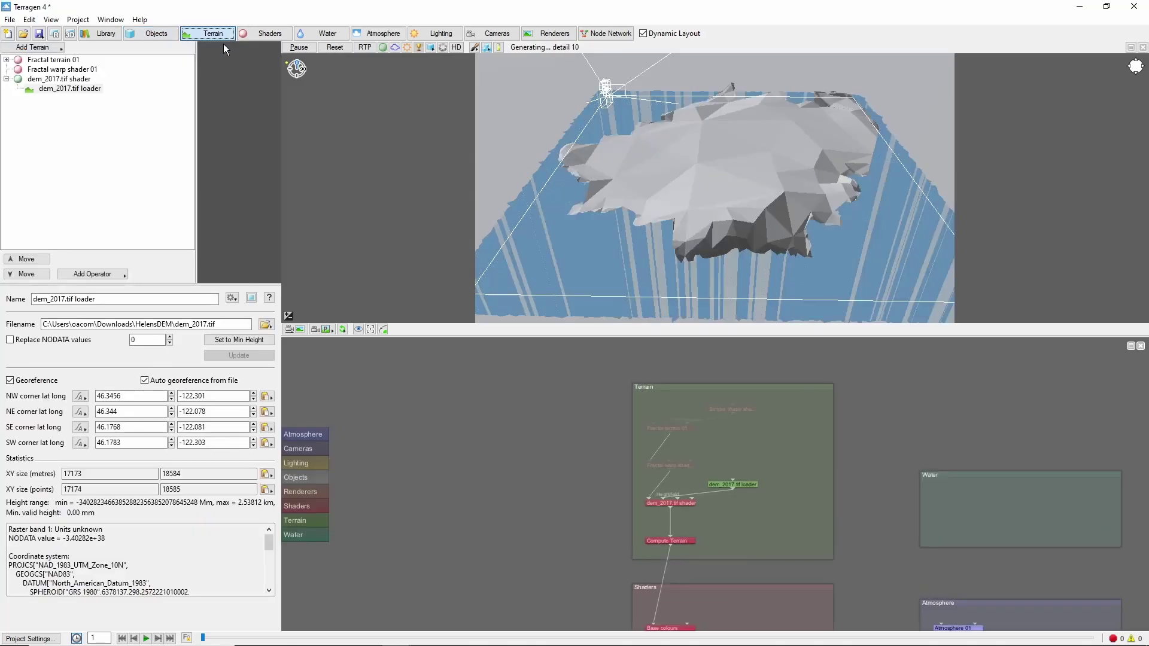
left_click(71, 90)
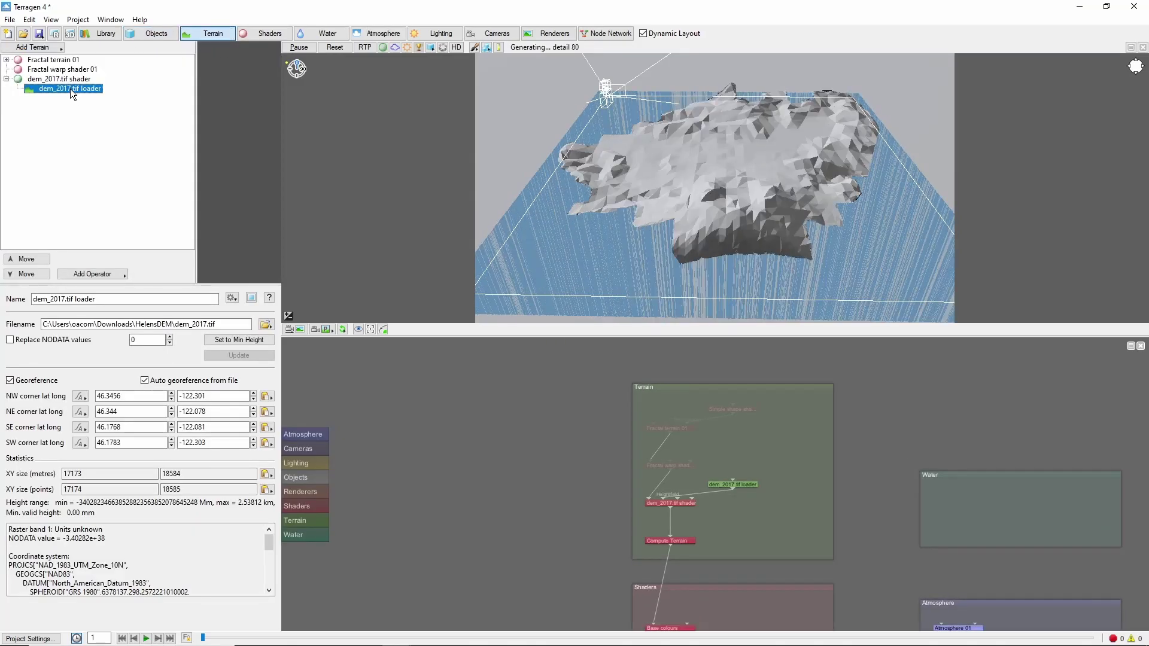
left_click(217, 341)
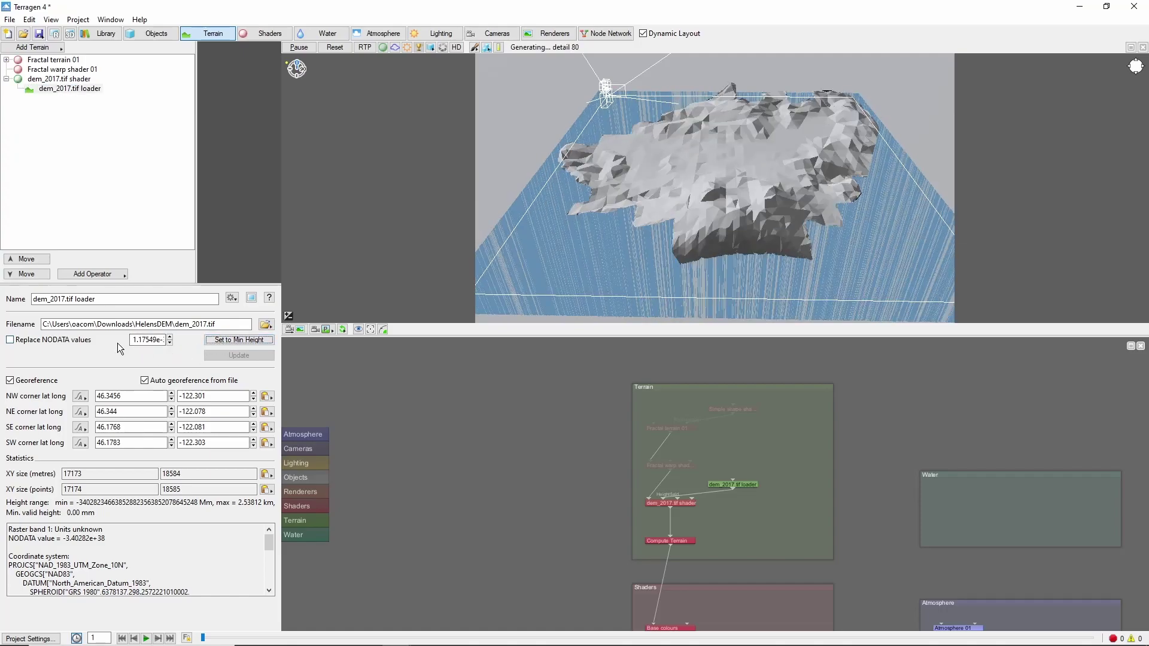
left_click(10, 339)
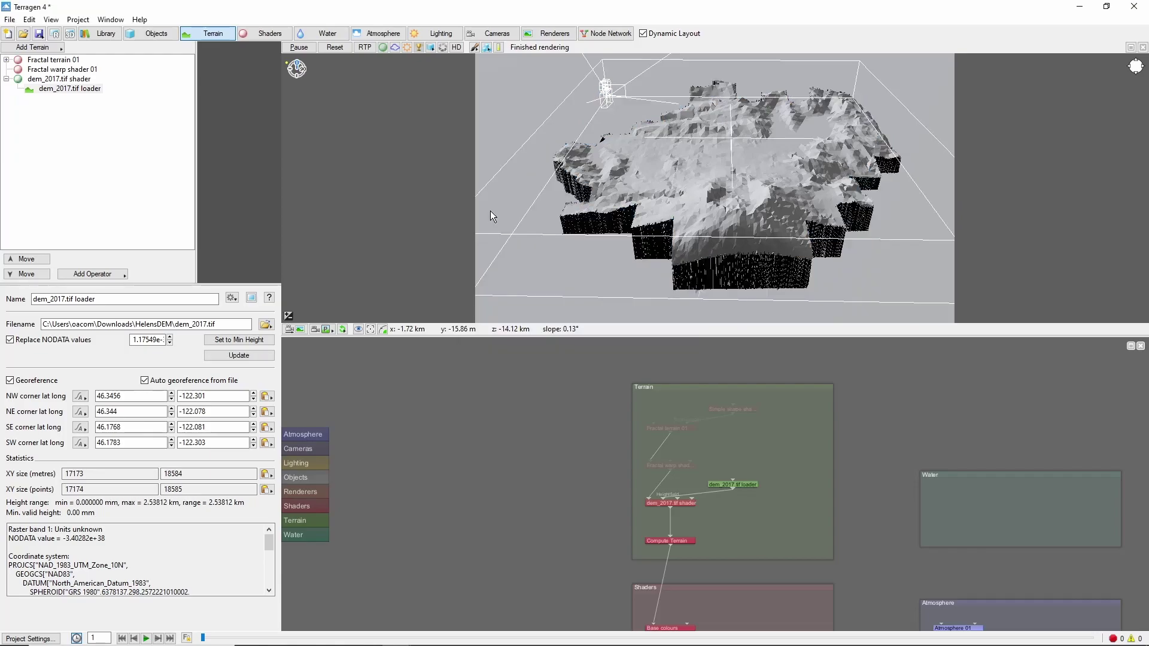
Turn on RTP and orbit the preview to a close, low oblique view of the mountain.
middle_click_drag(490, 211, 743, 175)
left_click(456, 48)
left_click(368, 47)
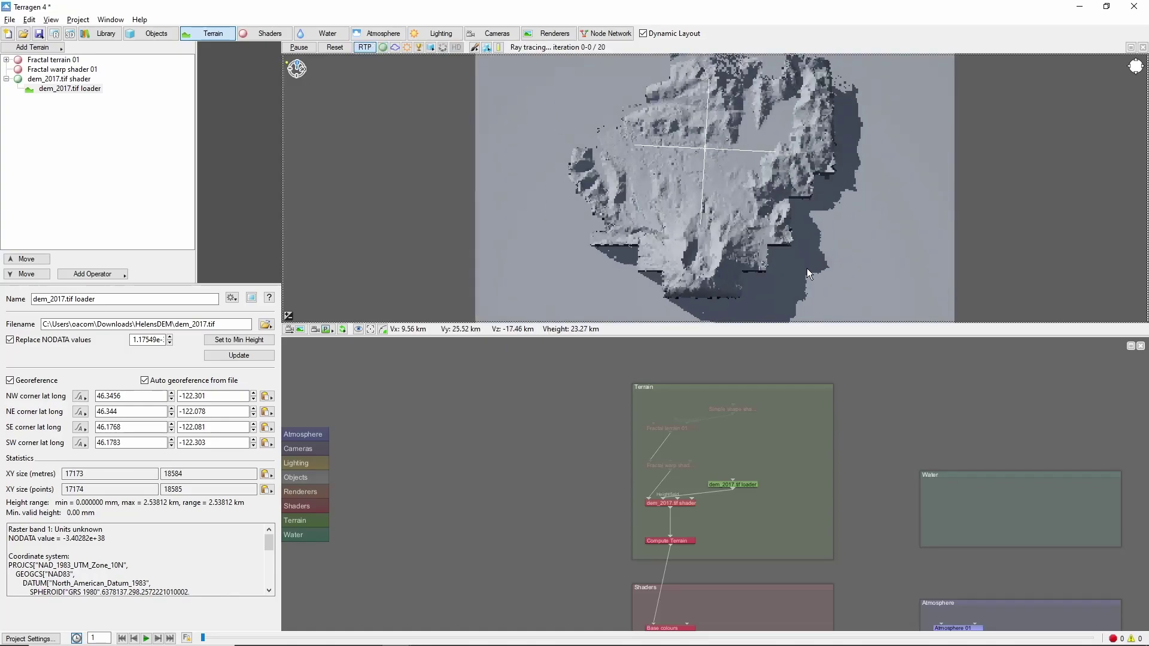
mouse_move(803, 269)
middle_mouse_down()
mouse_move(826, 245)
mouse_move(649, 221)
mouse_move(607, 133)
mouse_move(676, 226)
mouse_move(687, 217)
middle_mouse_up()
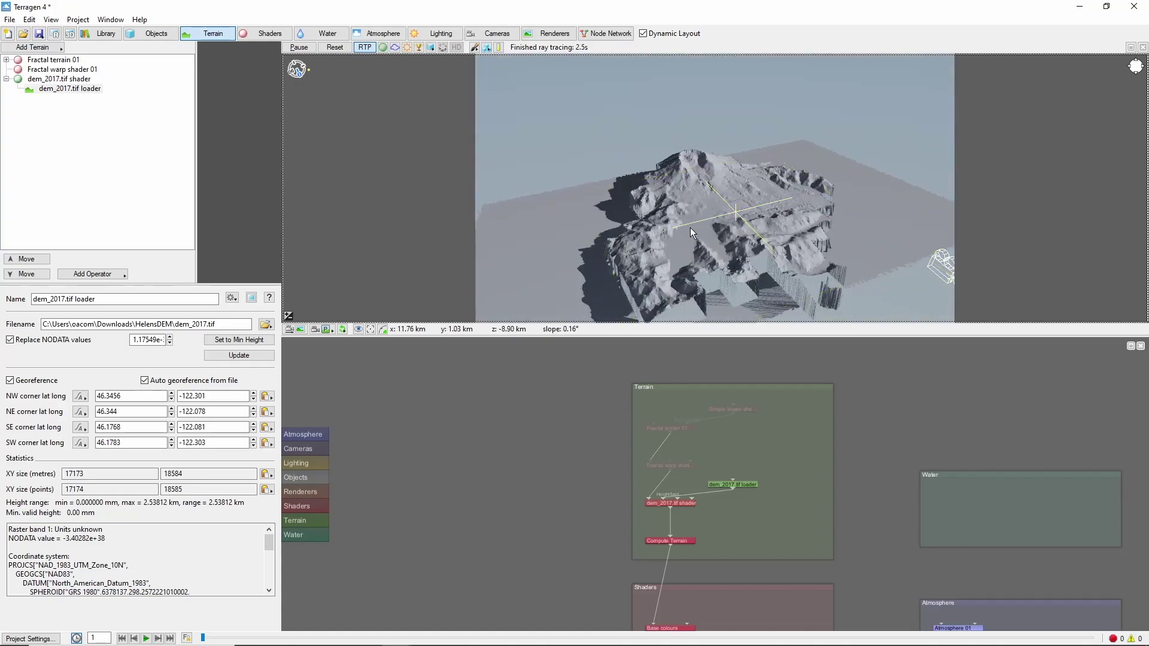
scroll(708, 228, "up", 5)
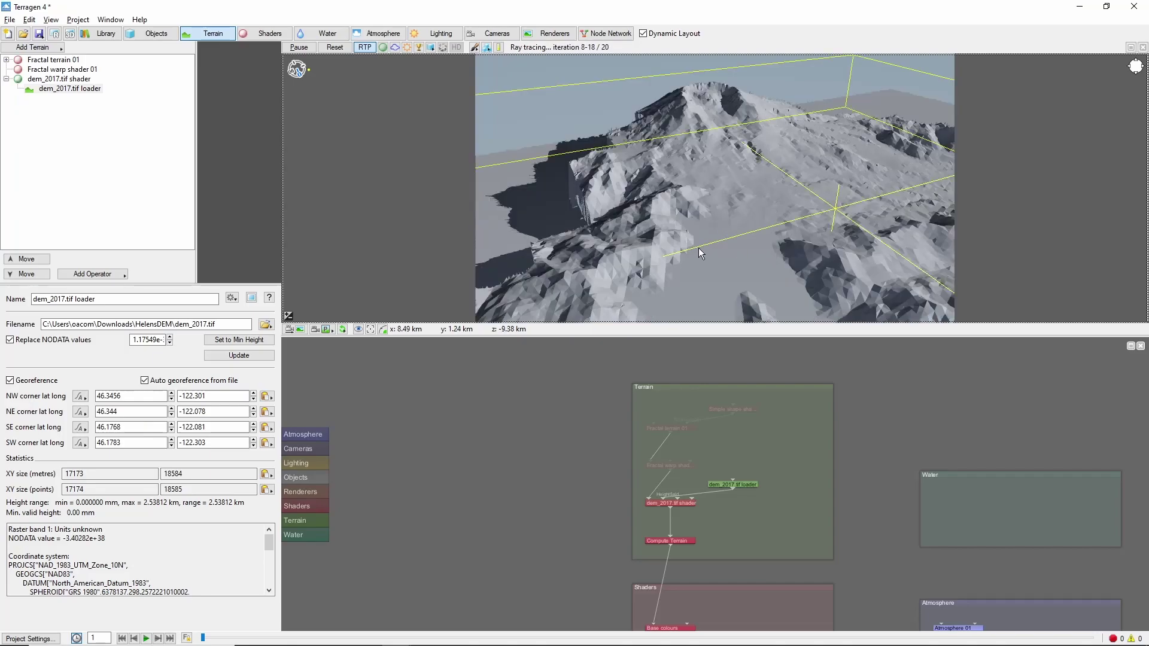
mouse_move(697, 248)
middle_mouse_down()
mouse_move(727, 231)
mouse_move(738, 275)
mouse_move(727, 317)
mouse_move(741, 175)
mouse_move(717, 191)
mouse_move(738, 241)
middle_mouse_up()
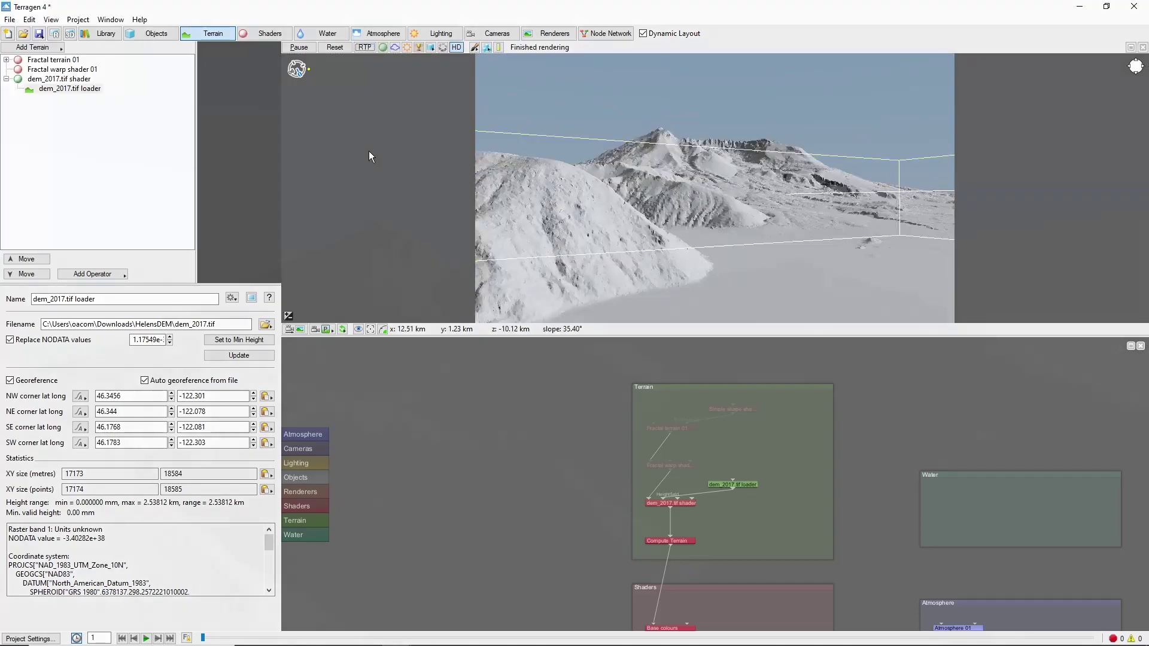